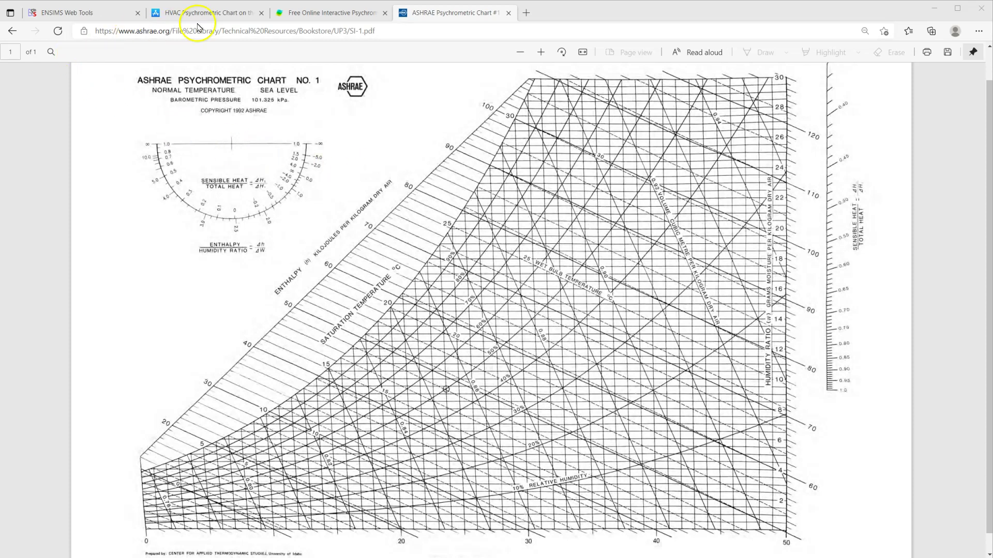
- Browse the HVAC Psychrometric Chart App Store listing and the free interactive psychrometric chart page
{"action": "left_click", "coordinate": [212, 13]}
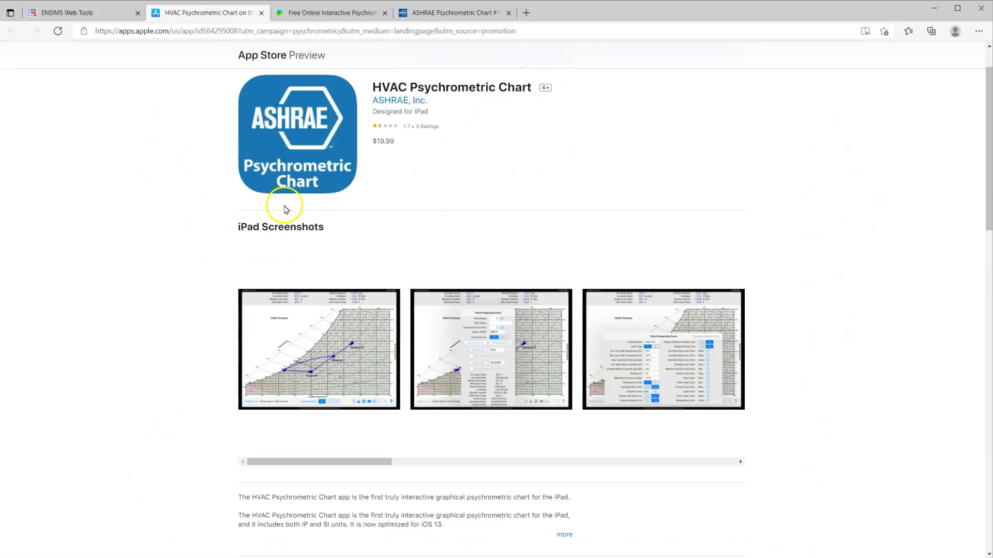
{"action": "left_click", "coordinate": [321, 15]}
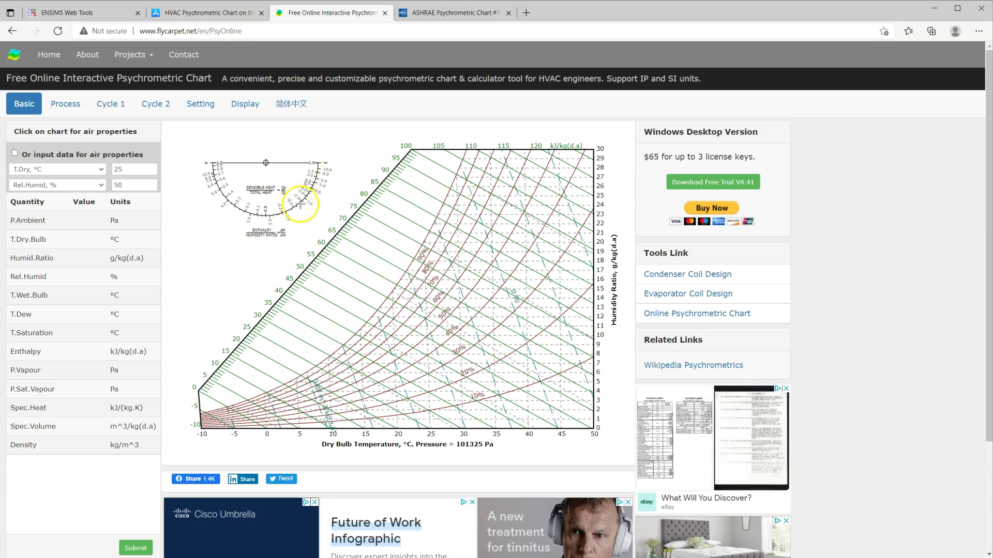
- Go back to the ENSIMS Web Apps page and launch the Psychrometric Calculator (AirCalc)
{"action": "left_click", "coordinate": [72, 14]}
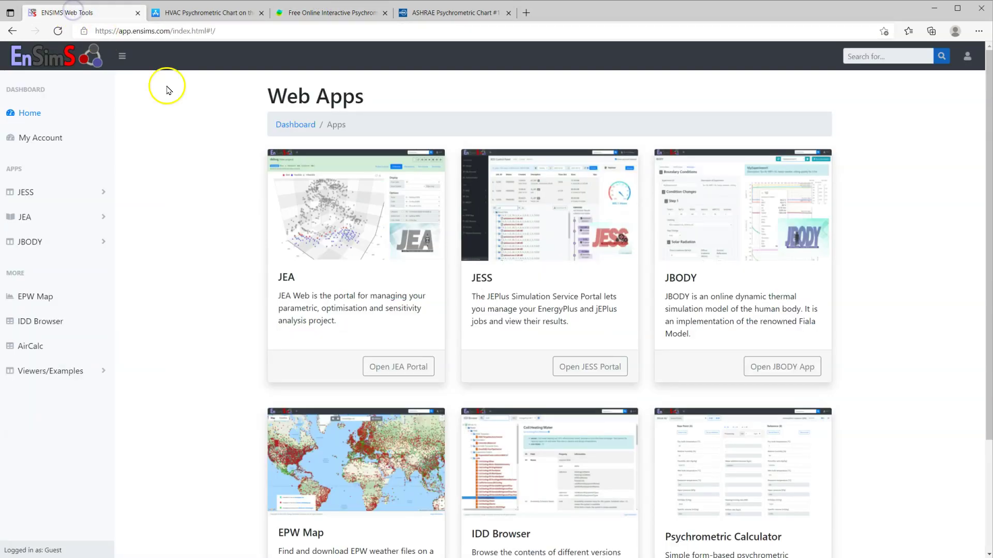
{"action": "scroll", "coordinate": [799, 335], "scroll_direction": "down", "scroll_amount": 3}
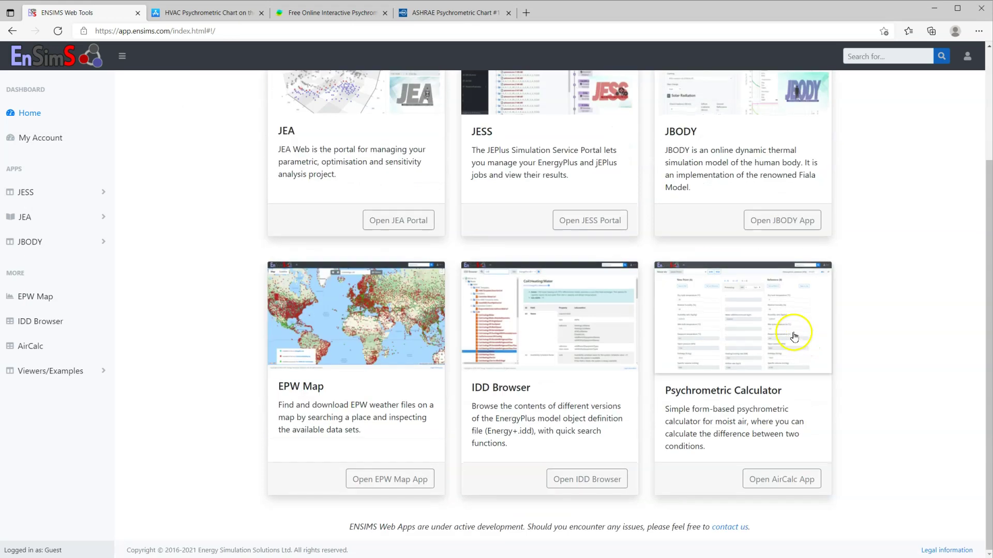
{"action": "left_click", "coordinate": [760, 333]}
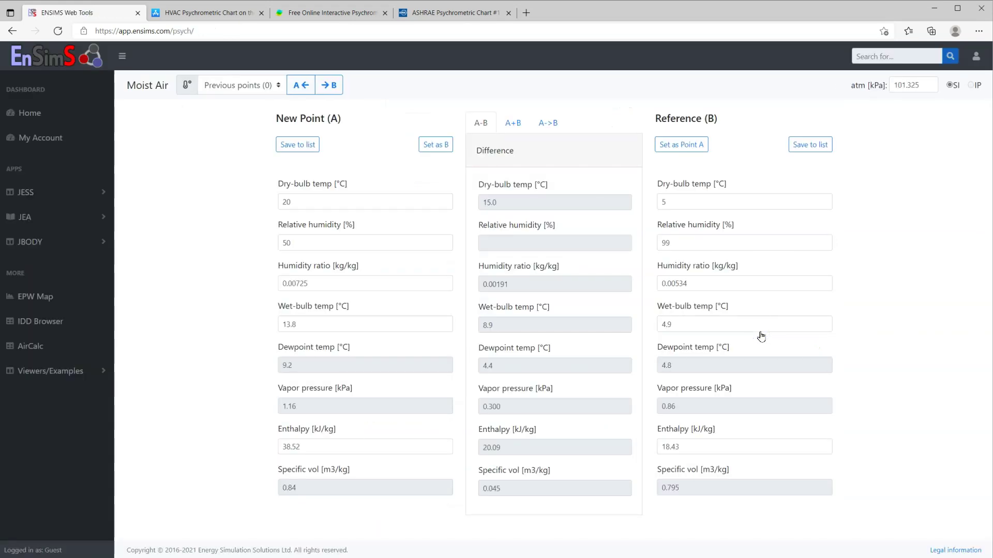
{"action": "left_click", "coordinate": [909, 270]}
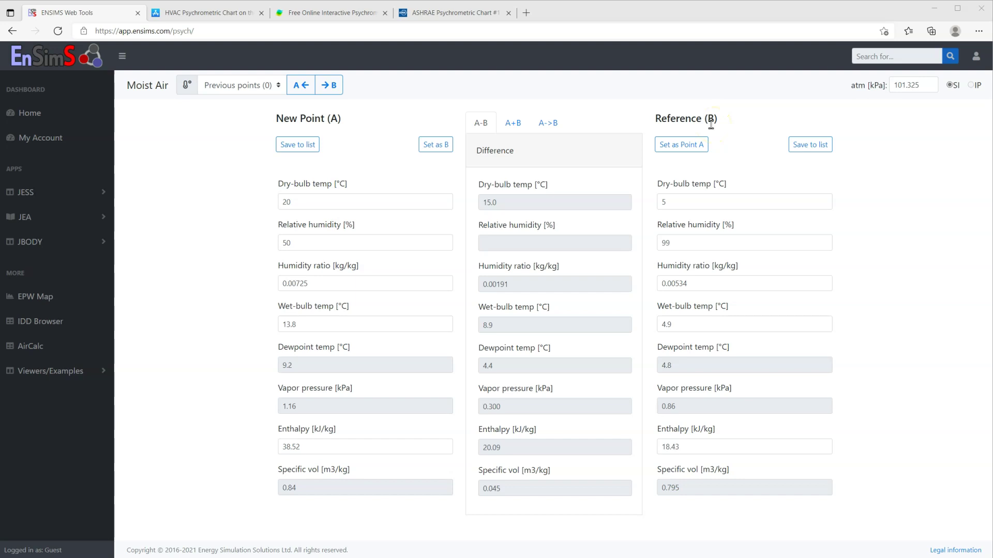
- Change Point A's dry-bulb from 20 to 30 °C and its relative humidity from 27.5 to 50%
{"action": "double_click", "coordinate": [298, 203]}
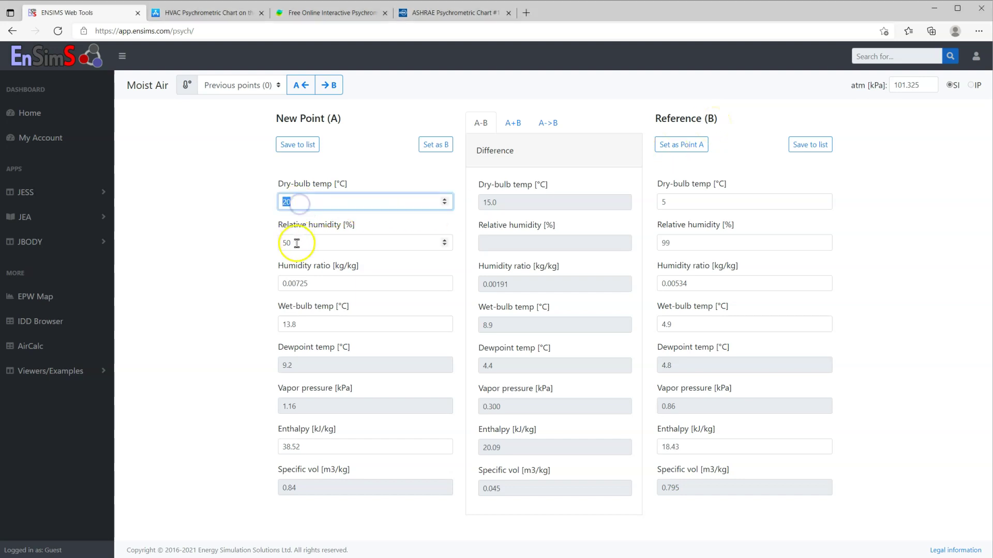
{"action": "double_click", "coordinate": [297, 243]}
{"action": "double_click", "coordinate": [296, 324]}
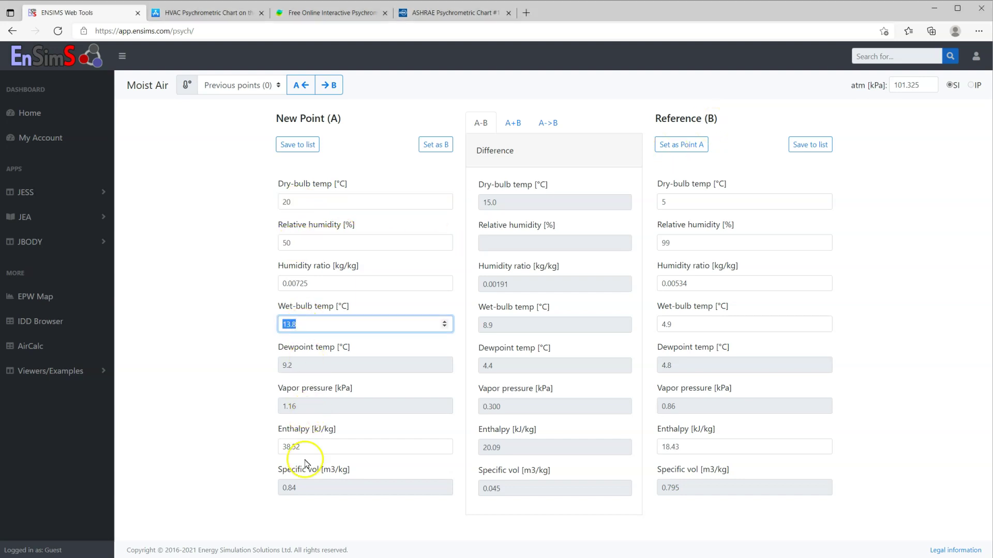
{"action": "double_click", "coordinate": [296, 447]}
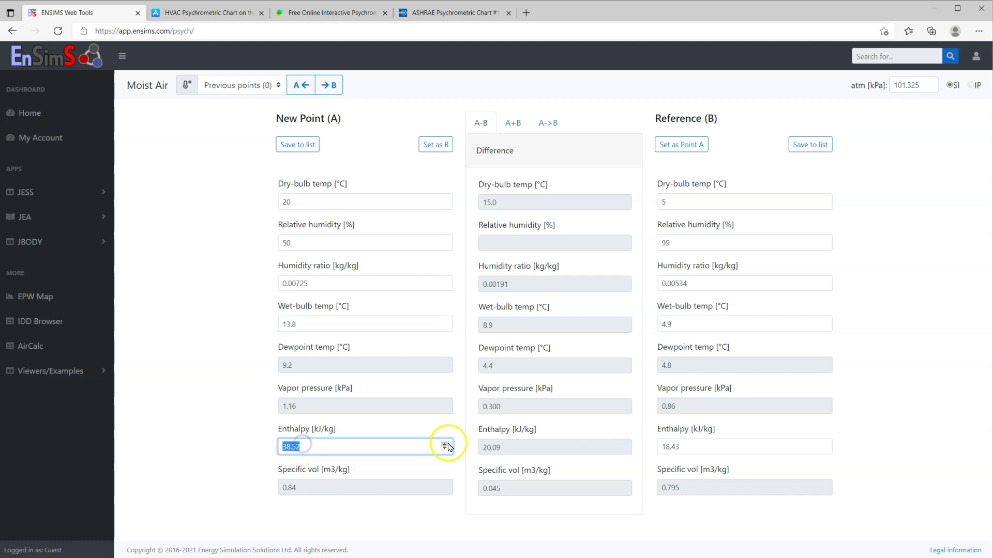
{"action": "left_click", "coordinate": [287, 202]}
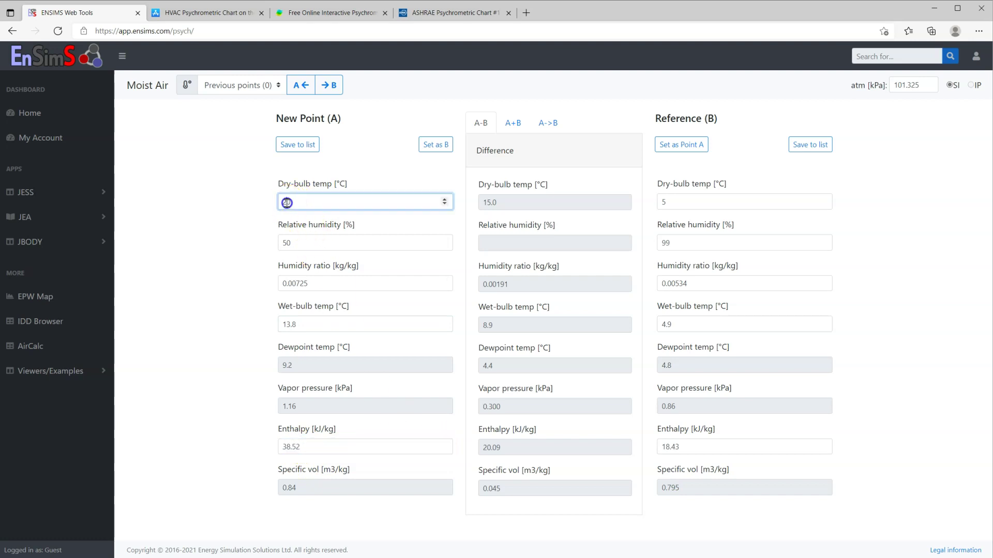
{"action": "type", "text": "3"}
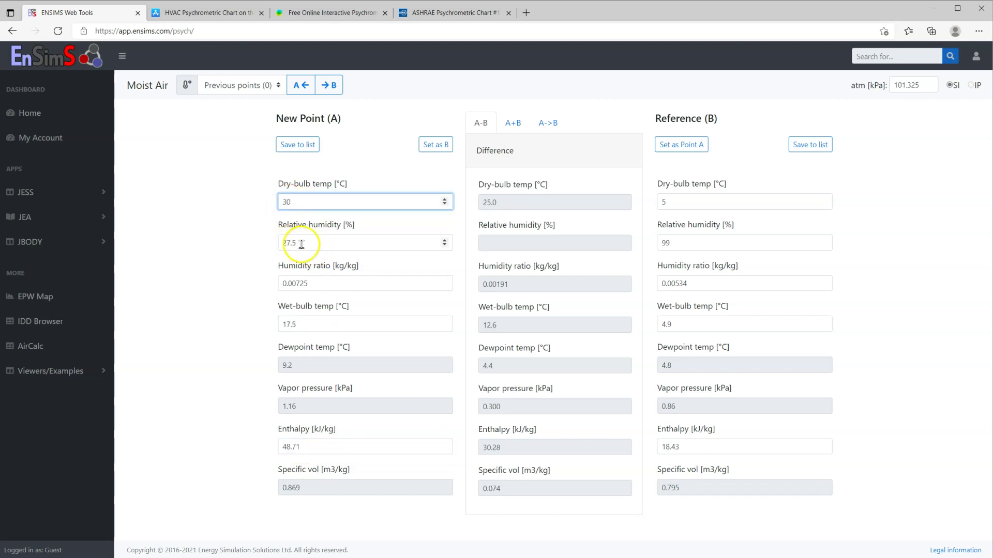
{"action": "double_click", "coordinate": [277, 245]}
{"action": "type", "text": "50"}
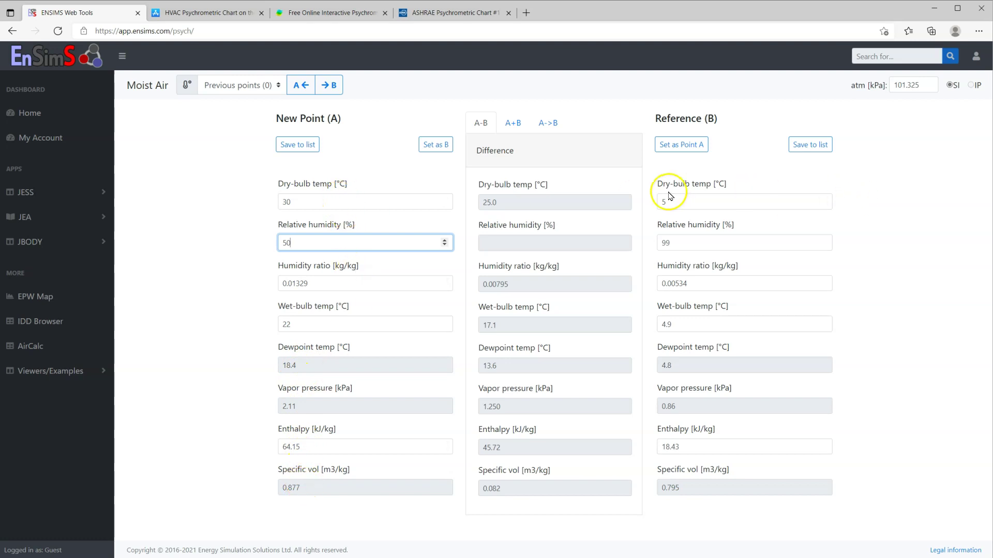
- Step Reference B's wet-bulb temperature down from 4.9 to 3.6 °C with the spinner
{"action": "left_click", "coordinate": [686, 202]}
{"action": "left_click", "coordinate": [684, 242]}
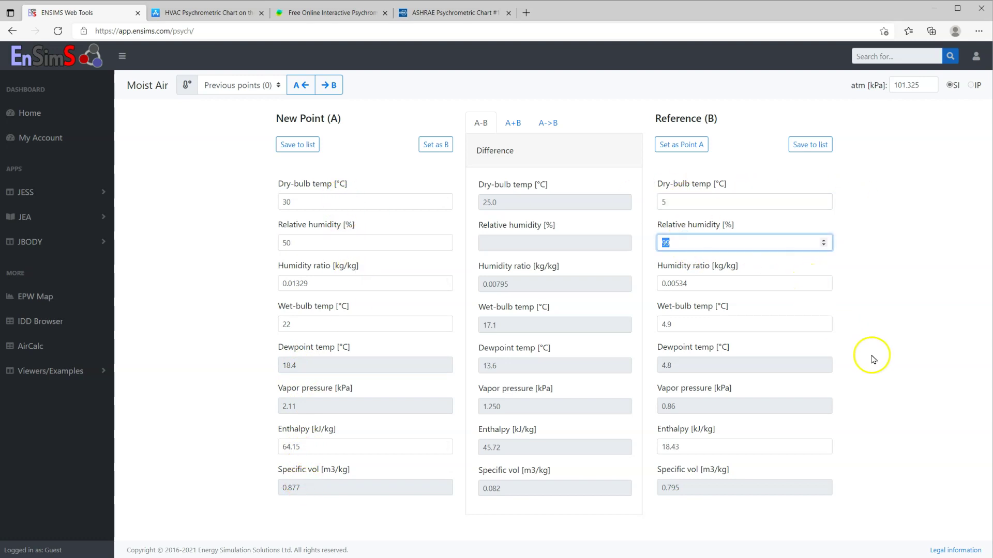
{"action": "double_click", "coordinate": [683, 326]}
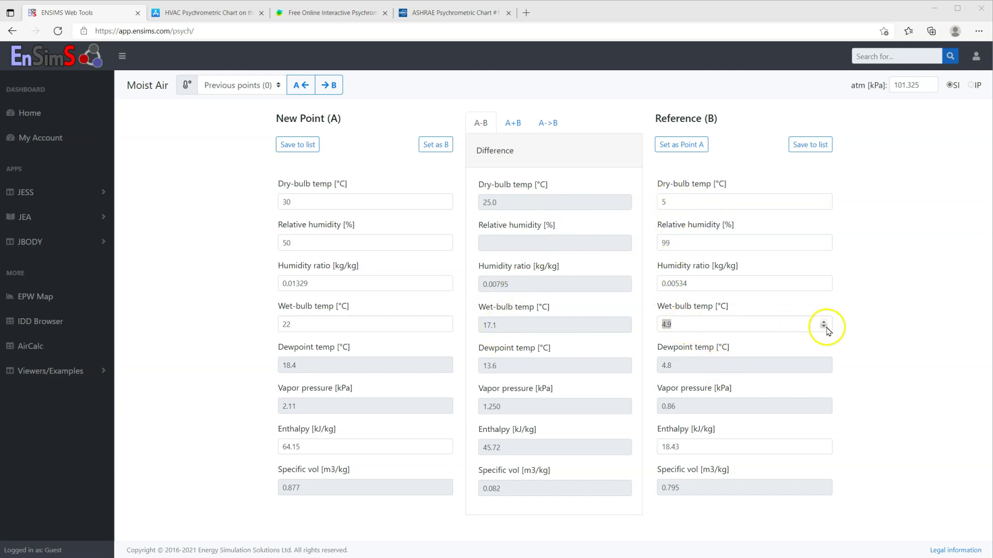
{"action": "double_click", "coordinate": [824, 327]}
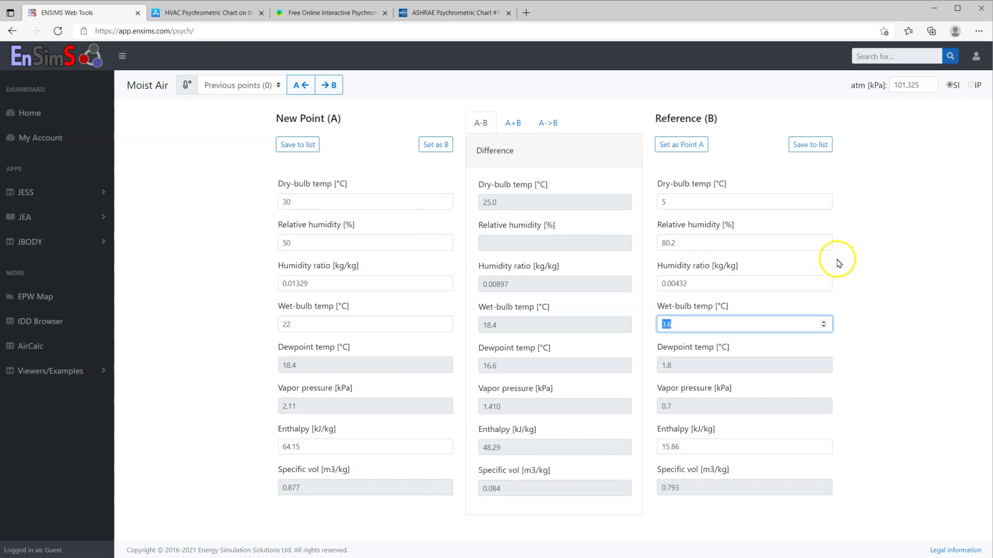
- Set a 1:3 A-to-B mixing ratio on the A+B tab and show the A→B process calculation
{"action": "left_click", "coordinate": [512, 124]}
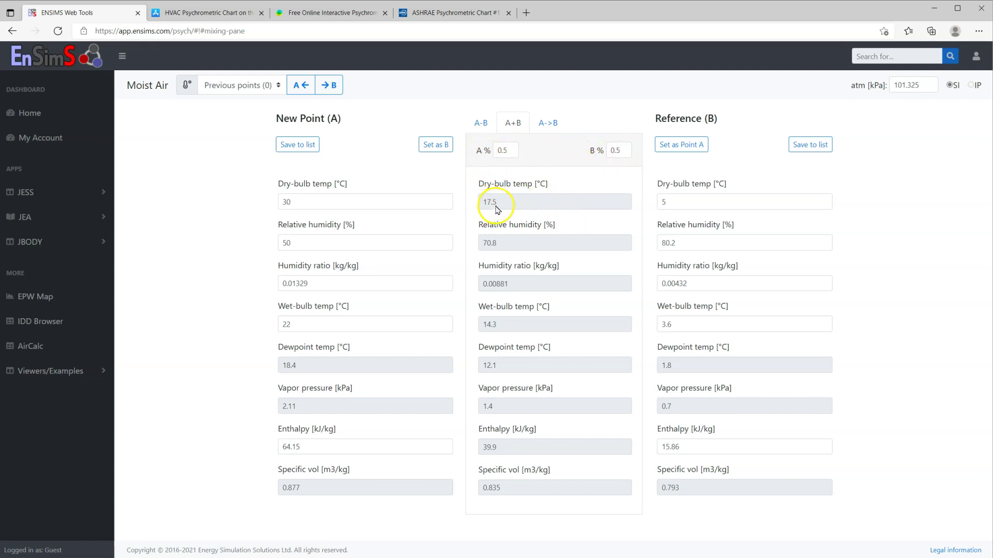
{"action": "left_click", "coordinate": [498, 151]}
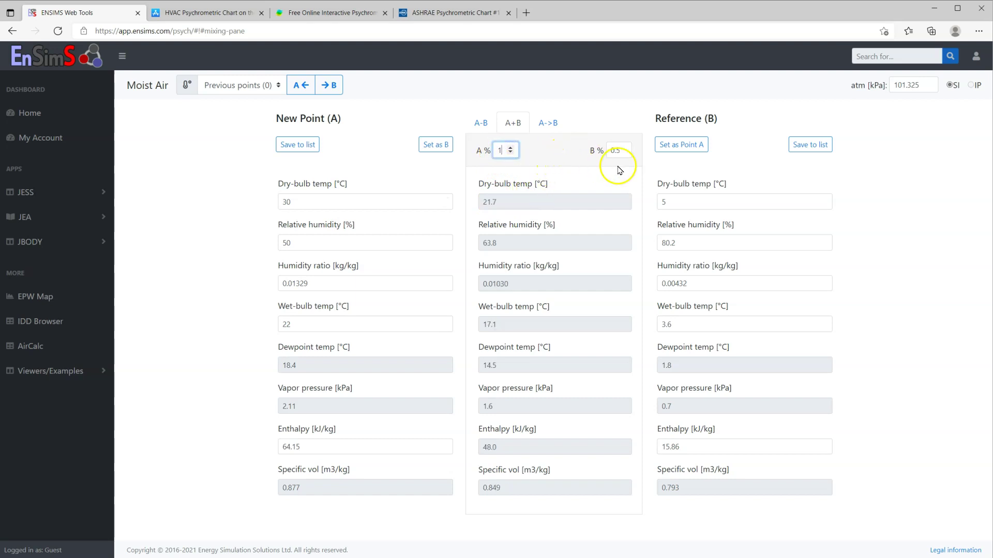
{"action": "left_click_drag", "start_coordinate": [612, 149], "coordinate": [626, 153]}
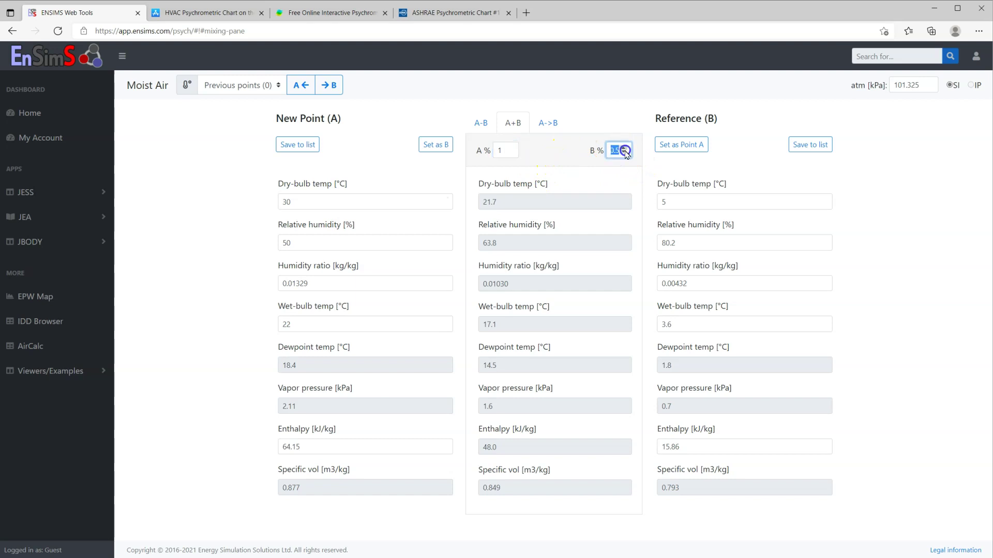
{"action": "type", "text": "3"}
{"action": "left_click", "coordinate": [551, 153]}
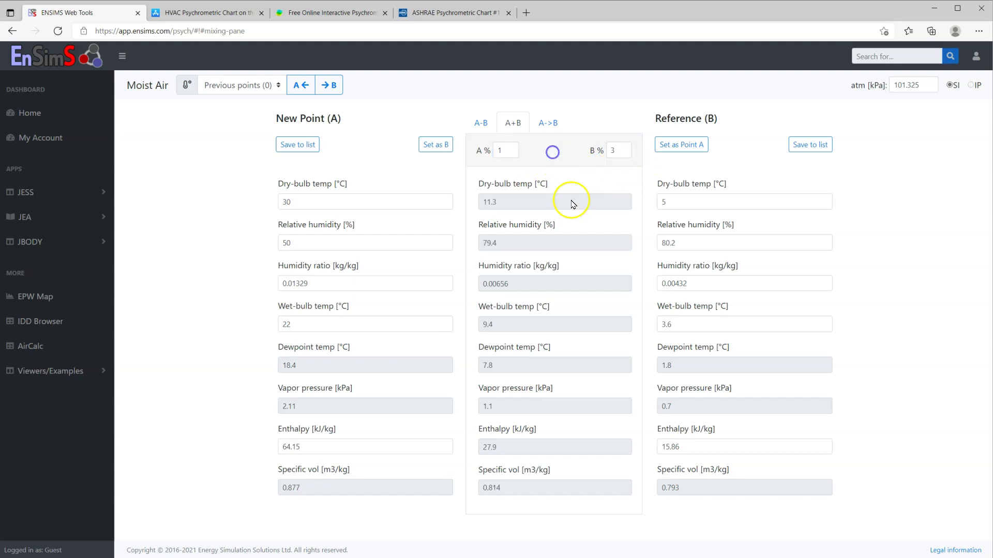
{"action": "left_click", "coordinate": [529, 151]}
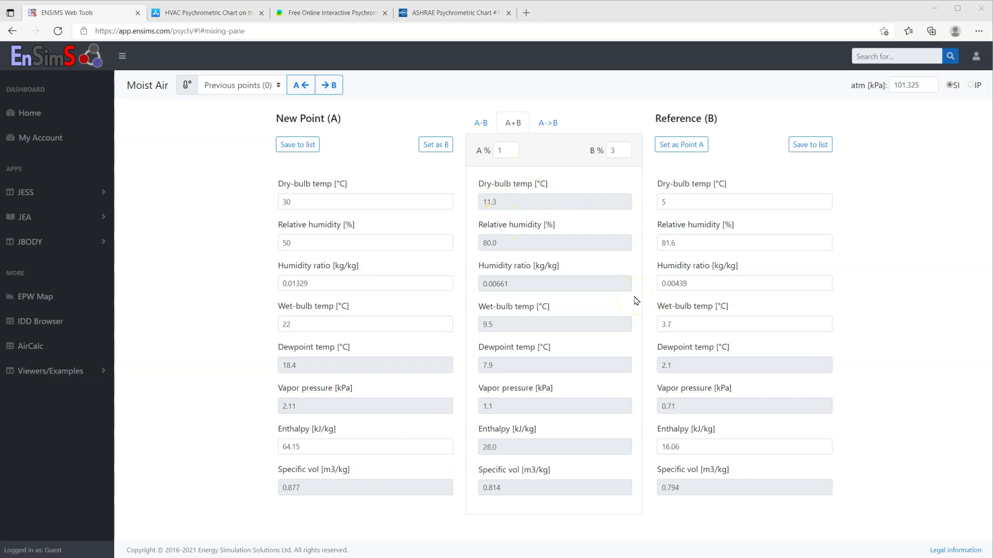
{"action": "left_click", "coordinate": [552, 127]}
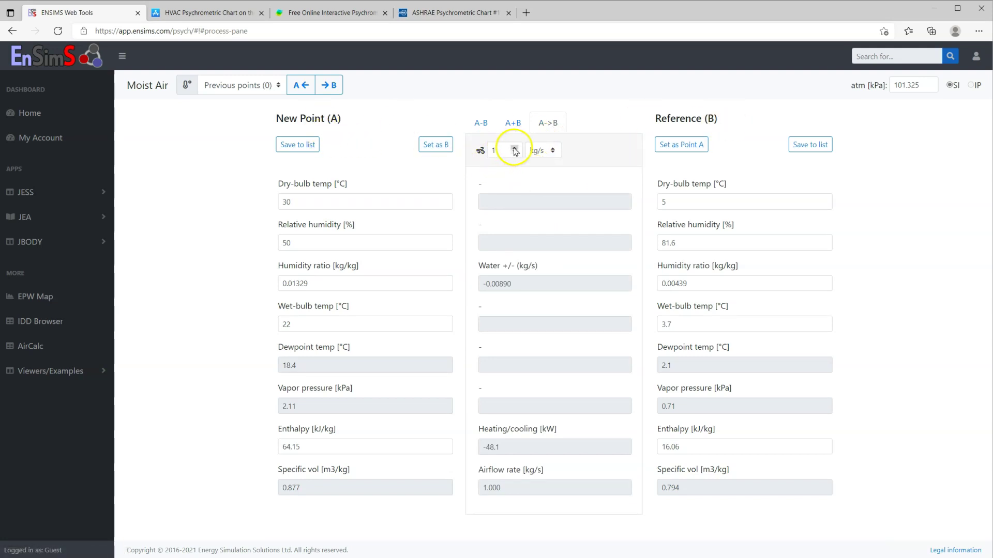
- Switch the A→B airflow unit to l/s and enter 100 l/s
{"action": "left_click", "coordinate": [552, 150]}
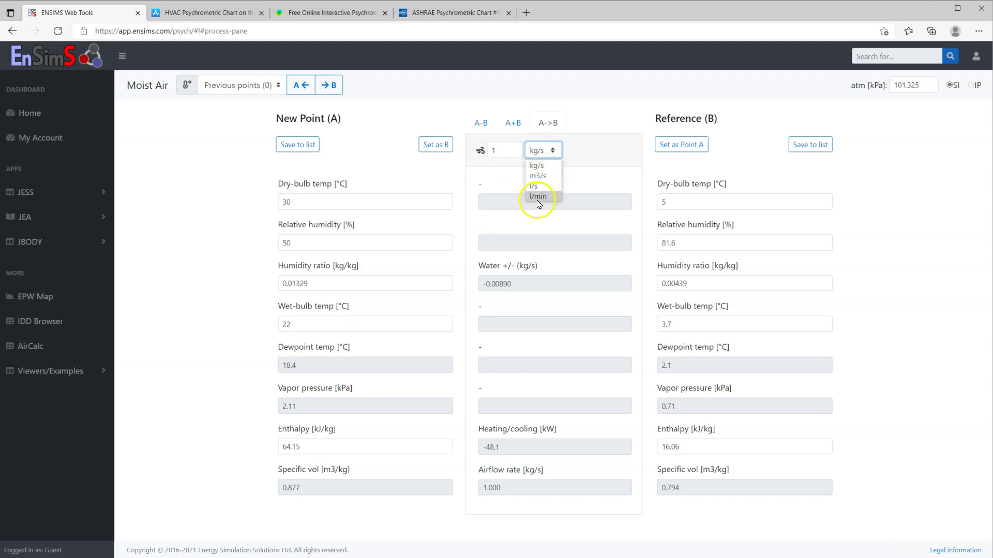
{"action": "left_click", "coordinate": [536, 187]}
{"action": "left_click", "coordinate": [503, 151]}
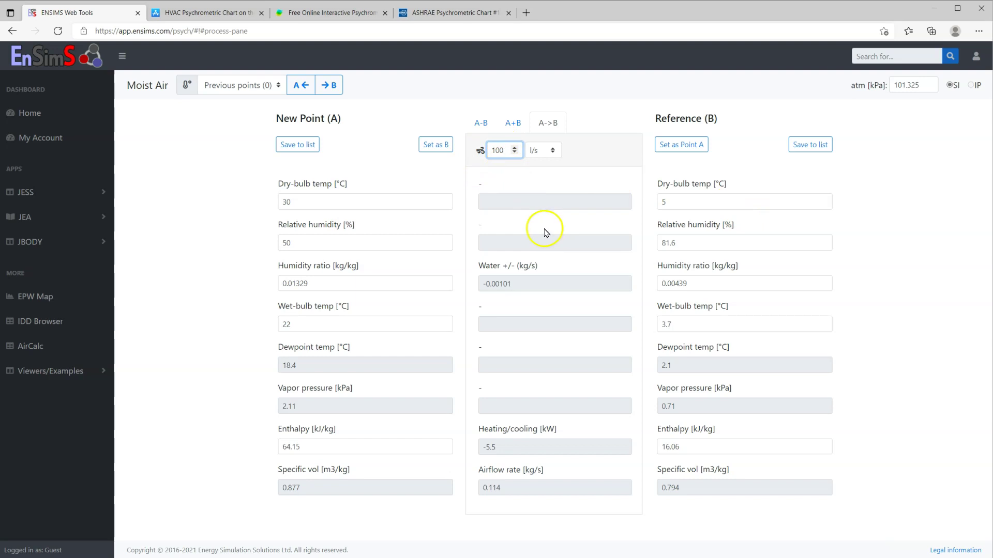
- Set Point A to 23 °C/50% RH, copy it to B, and lower B's dry-bulb to 12 °C
{"action": "double_click", "coordinate": [275, 203]}
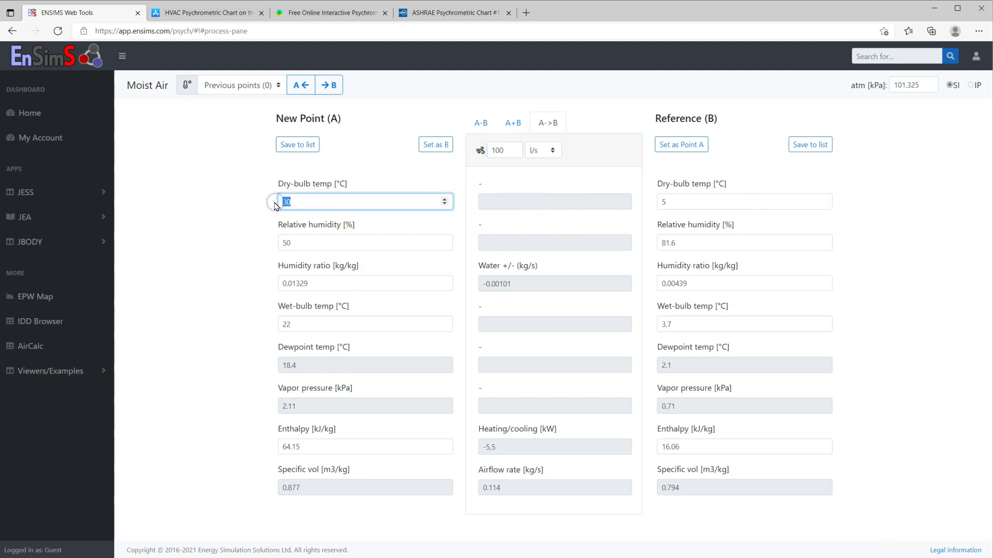
{"action": "type", "text": "23"}
{"action": "double_click", "coordinate": [271, 244]}
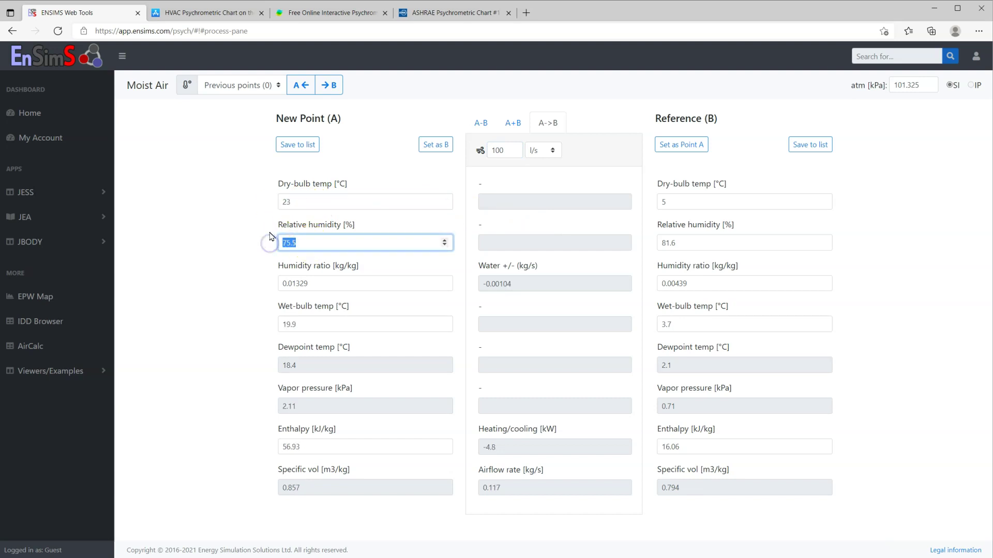
{"action": "type", "text": "50"}
{"action": "left_click", "coordinate": [431, 152]}
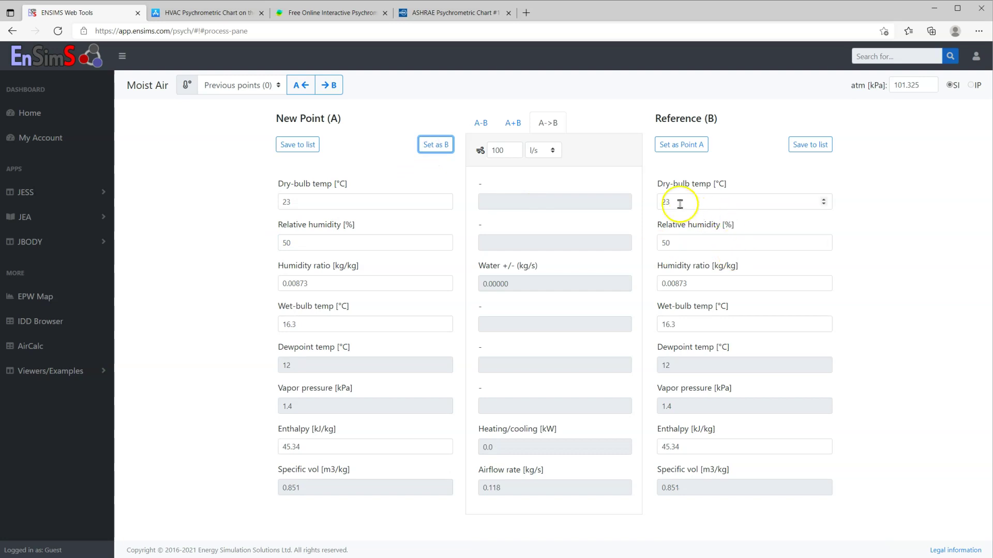
{"action": "double_click", "coordinate": [654, 205]}
{"action": "type", "text": "12"}
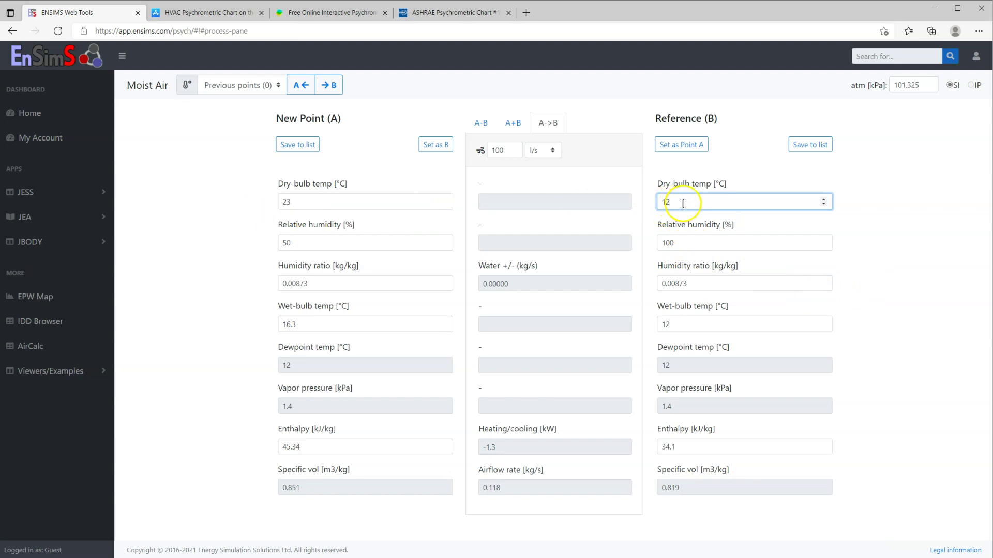
{"action": "left_click", "coordinate": [911, 281]}
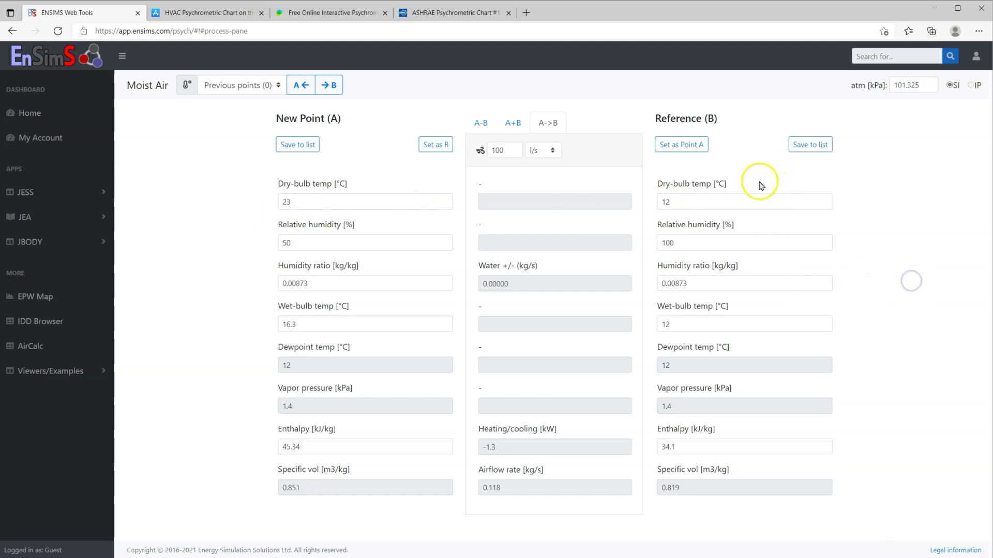
- Change the A→B process airflow to 150 l/s
{"action": "left_click", "coordinate": [497, 152]}
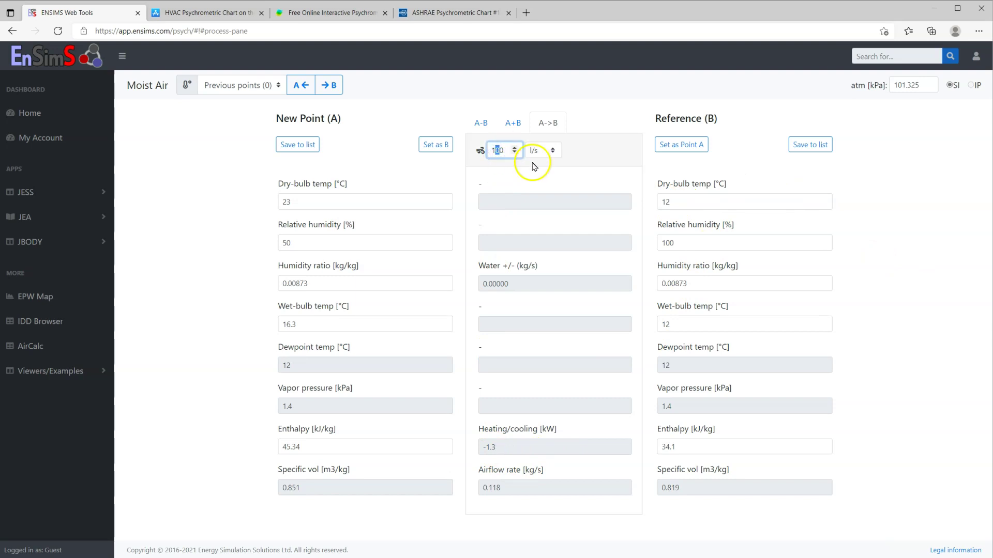
{"action": "left_click", "coordinate": [499, 151]}
{"action": "key", "text": "BackSpace"}
{"action": "type", "text": "4"}
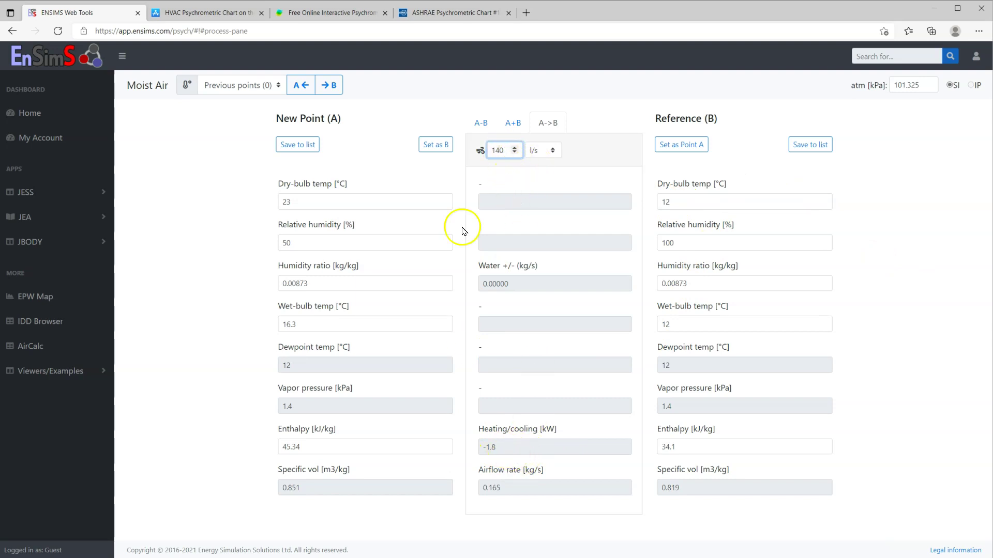
{"action": "left_click", "coordinate": [497, 151]}
{"action": "key", "text": "BackSpace"}
{"action": "type", "text": "5"}
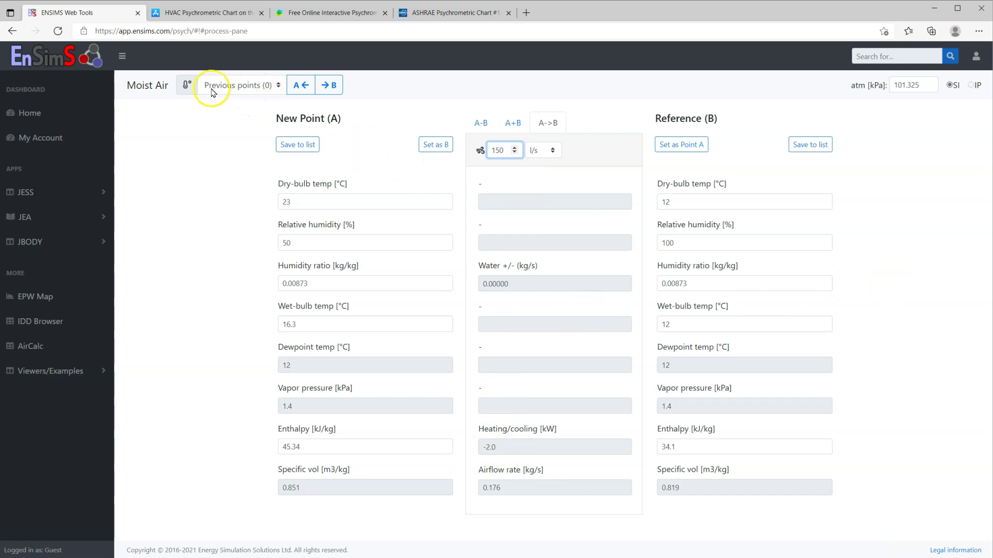
- Save points A and B to the list, then load the 12 °C/100% point into A
{"action": "left_click", "coordinate": [297, 145]}
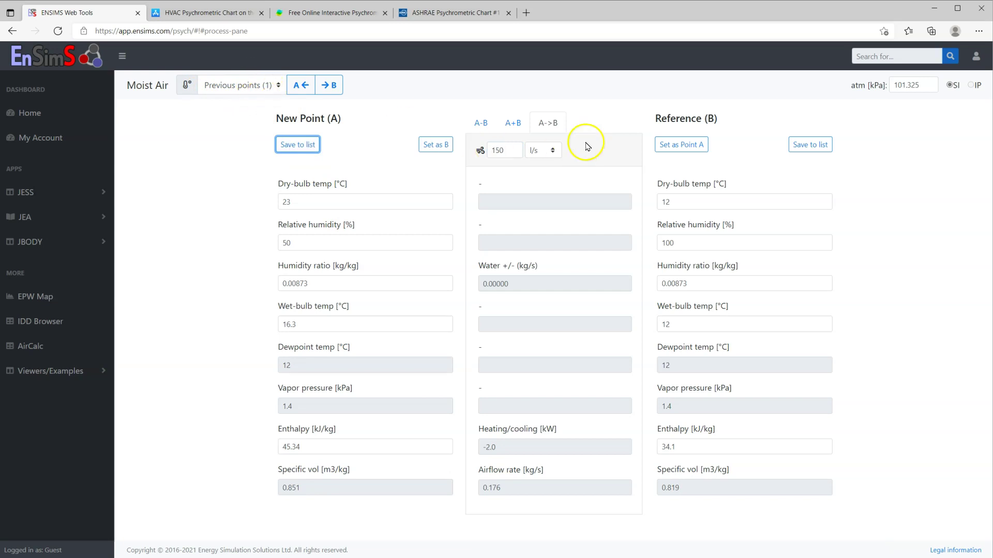
{"action": "left_click", "coordinate": [808, 145]}
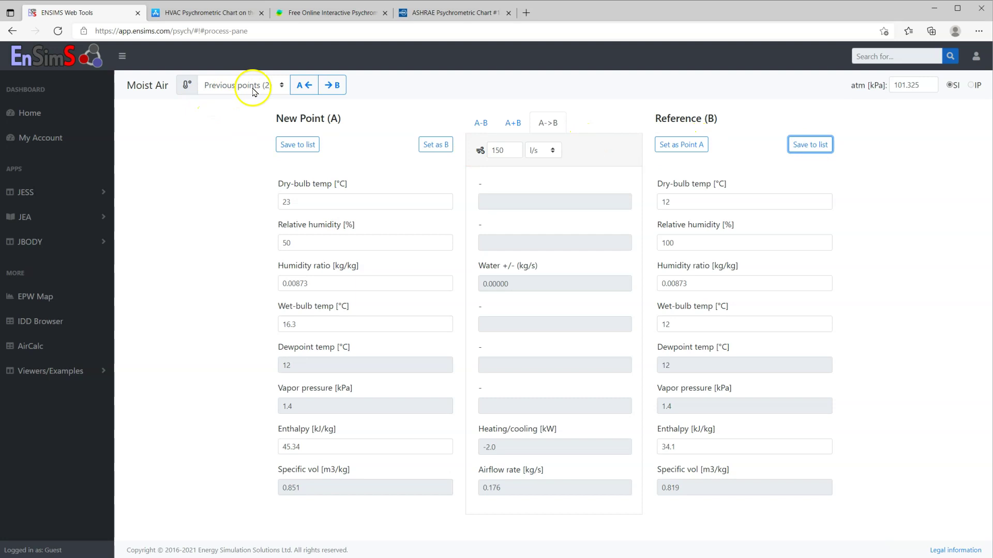
{"action": "left_click", "coordinate": [235, 89]}
{"action": "left_click", "coordinate": [220, 126]}
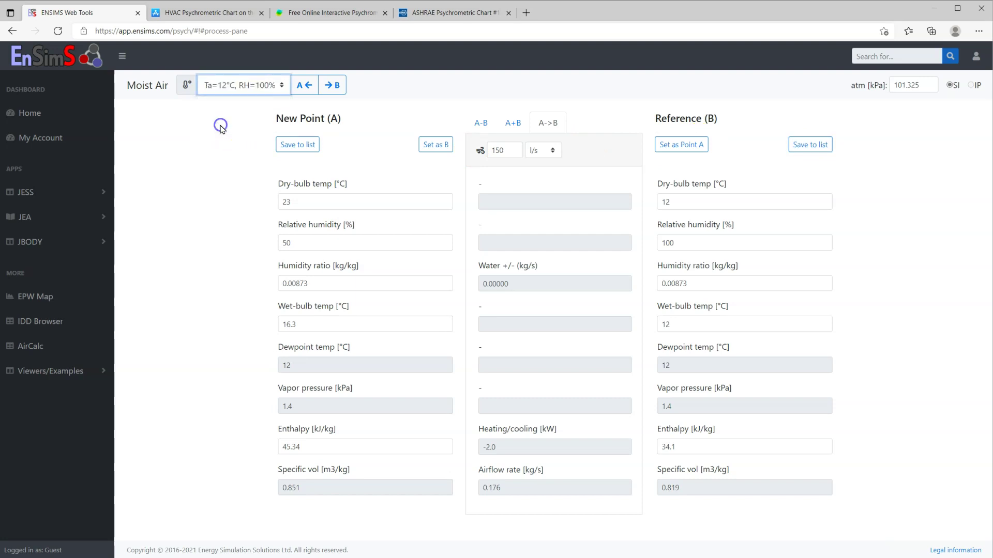
{"action": "left_click", "coordinate": [305, 85]}
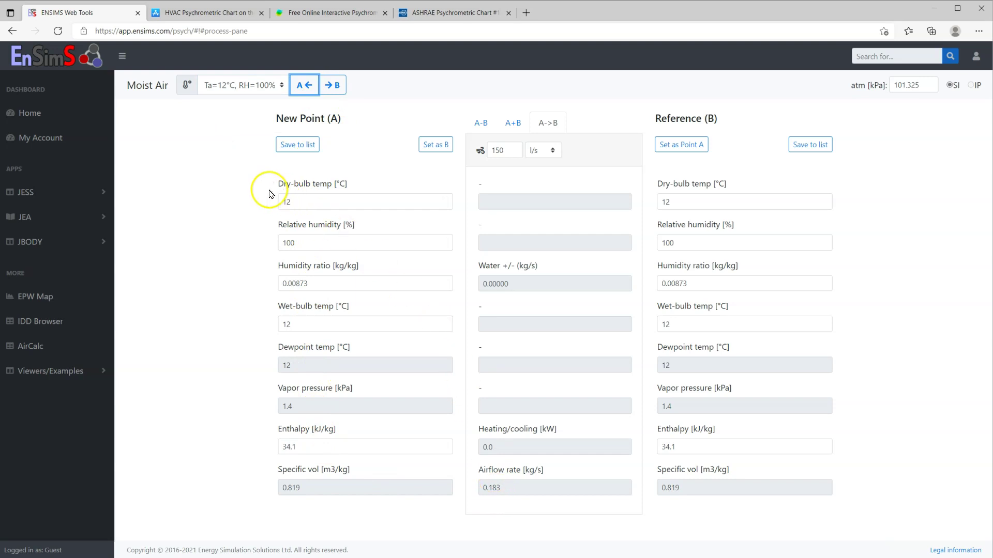
- Load the saved 23 °C/50% point into Reference B
{"action": "left_click", "coordinate": [261, 87]}
{"action": "left_click", "coordinate": [234, 113]}
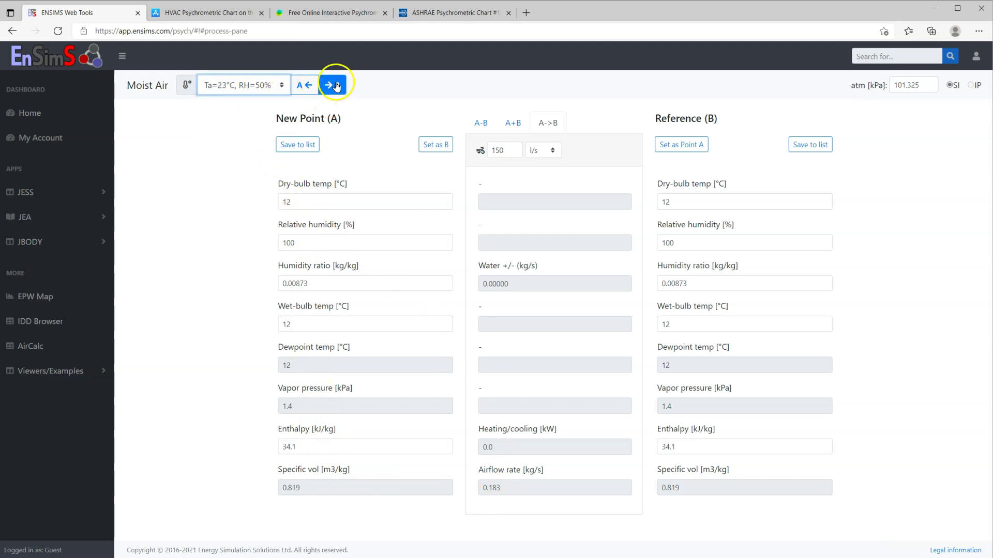
{"action": "left_click", "coordinate": [336, 85]}
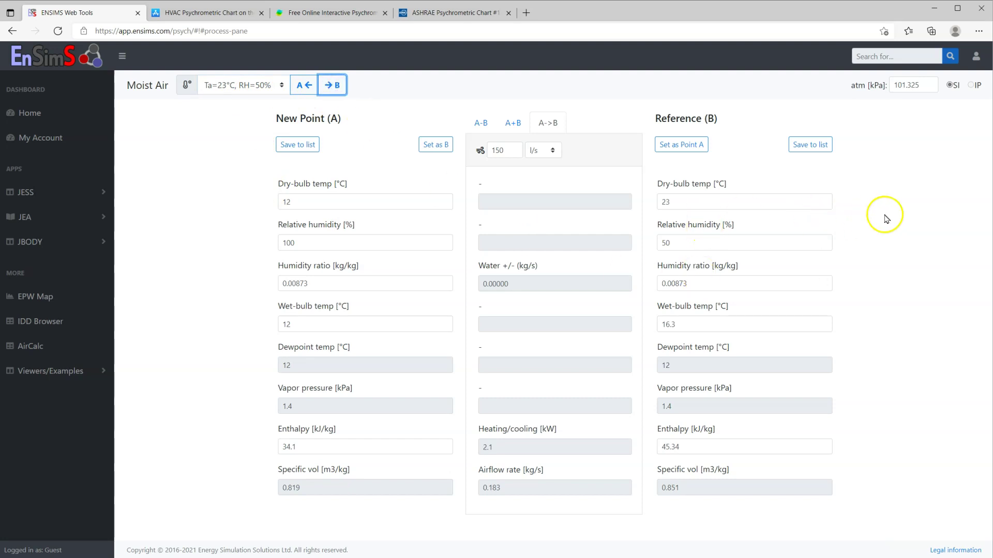